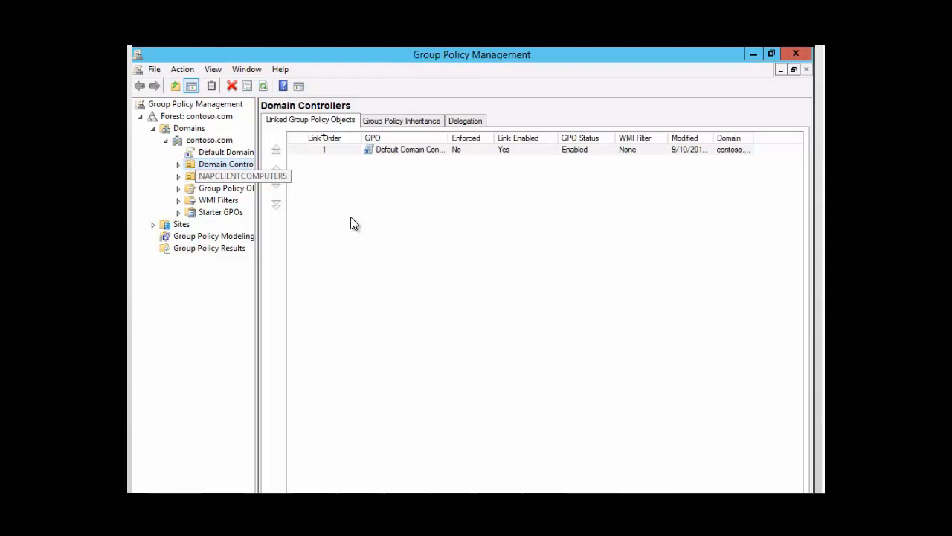
# - Create a new GPO named "nap client gpo" linked to the NAPCLIENTCOMPUTERS organizational unit, with no source starter GPO
pyautogui.rightClick(233, 178)
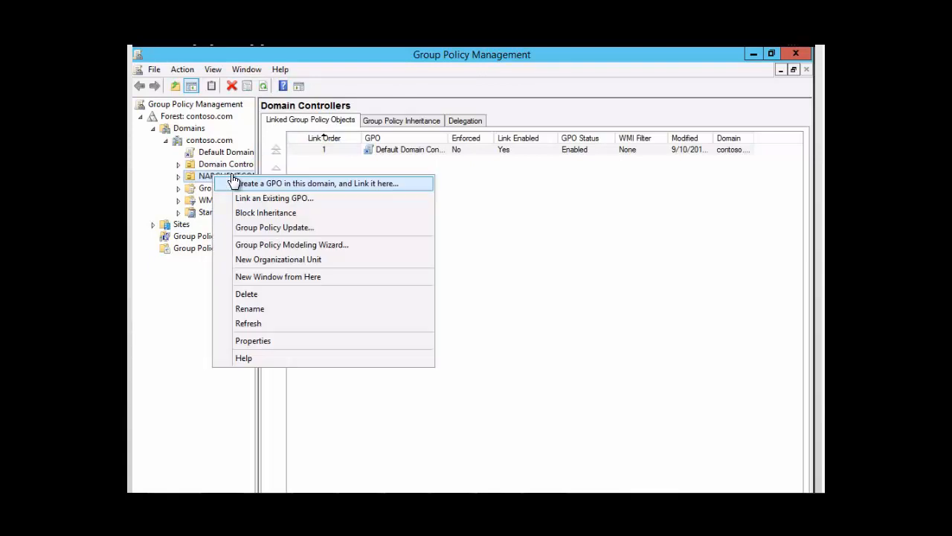
pyautogui.click(372, 189)
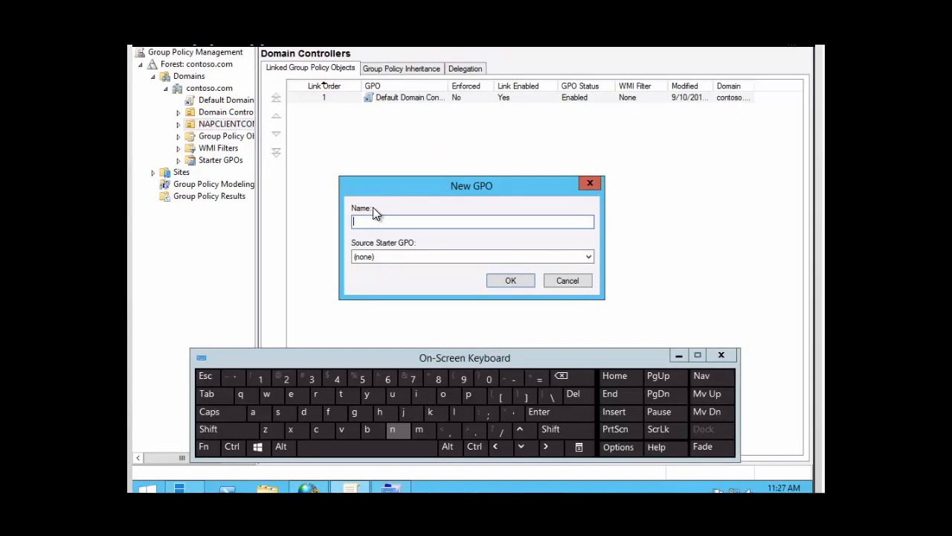
pyautogui.click(394, 433)
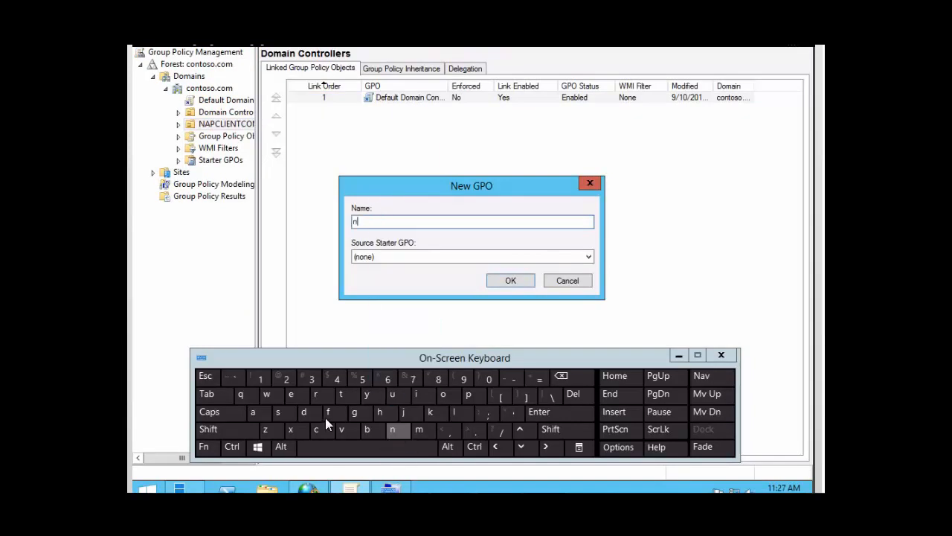
pyautogui.click(250, 415)
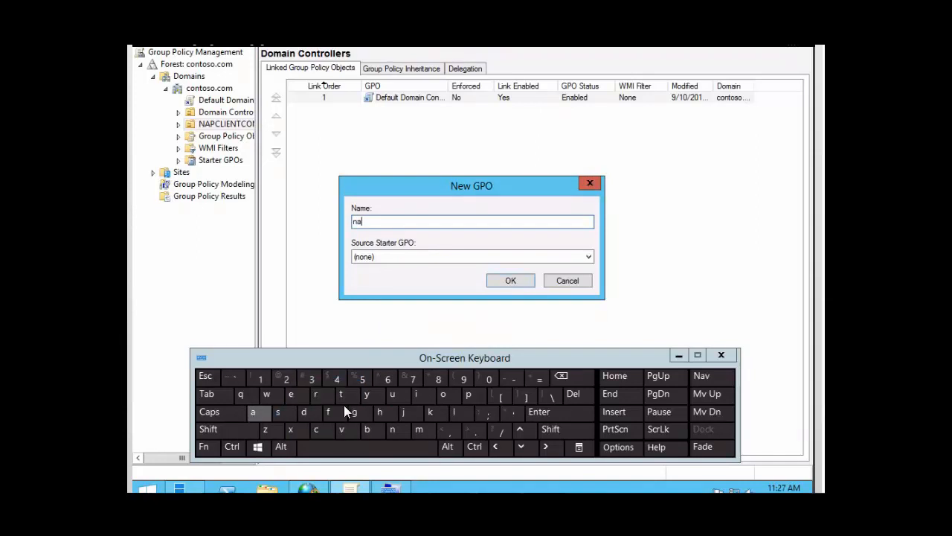
pyautogui.click(469, 399)
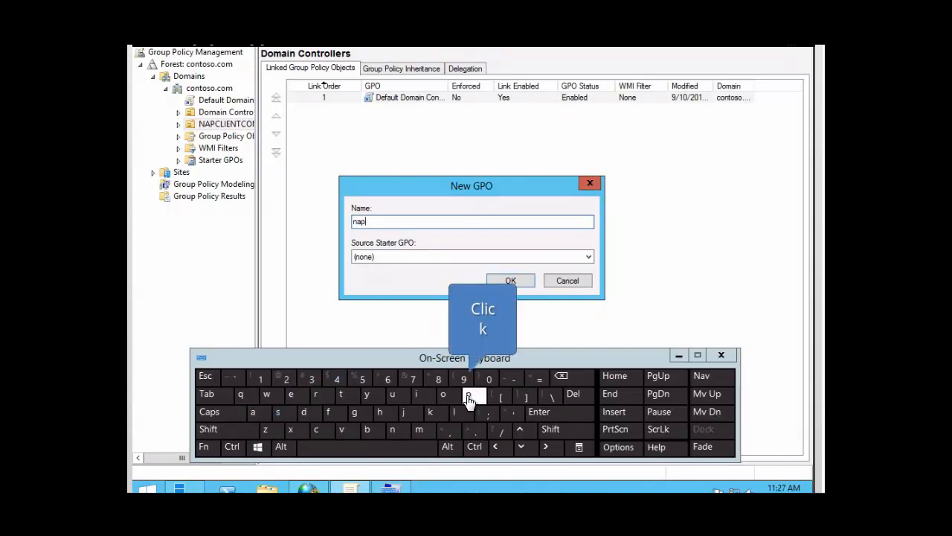
pyautogui.click(387, 453)
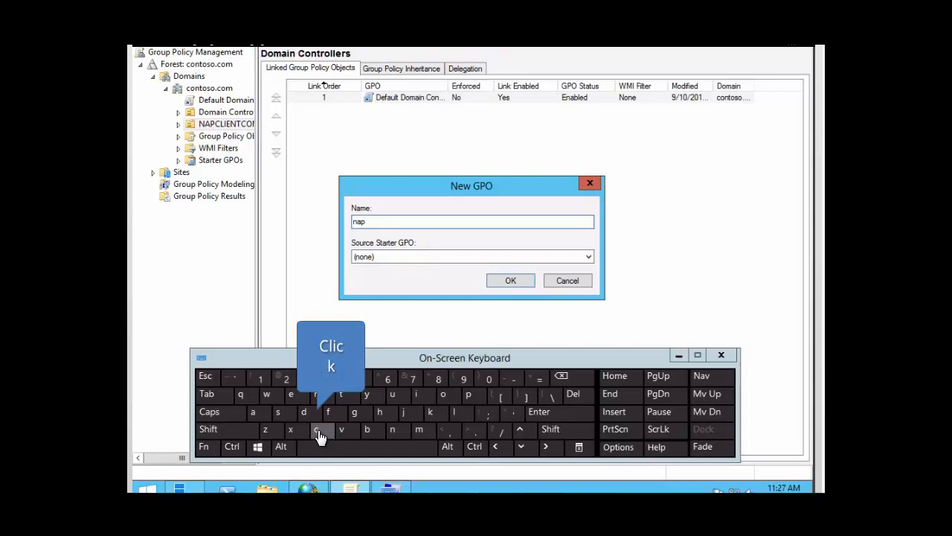
pyautogui.click(318, 433)
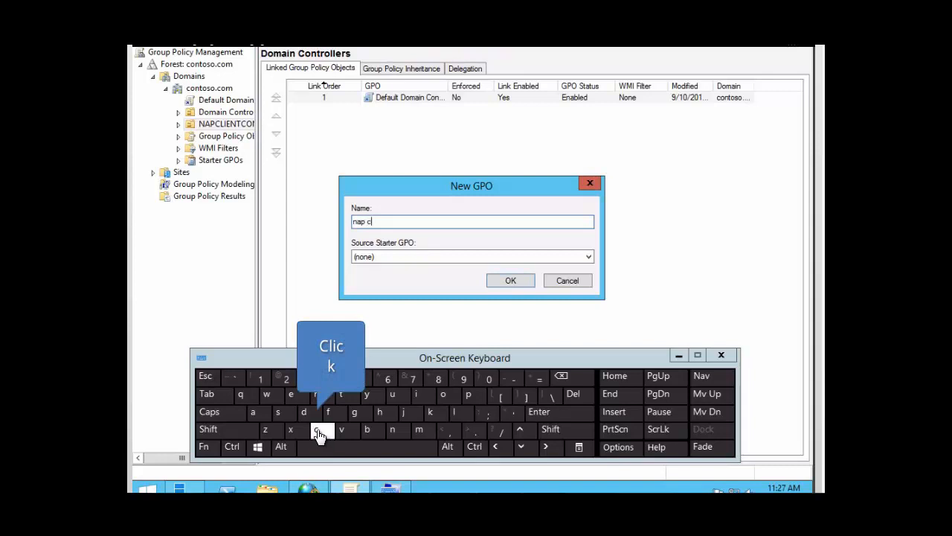
pyautogui.click(461, 417)
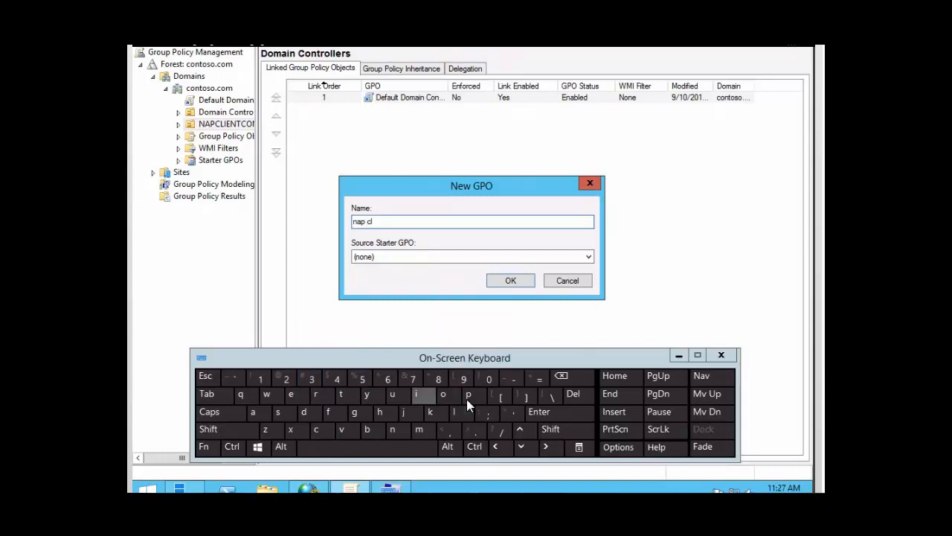
pyautogui.click(416, 403)
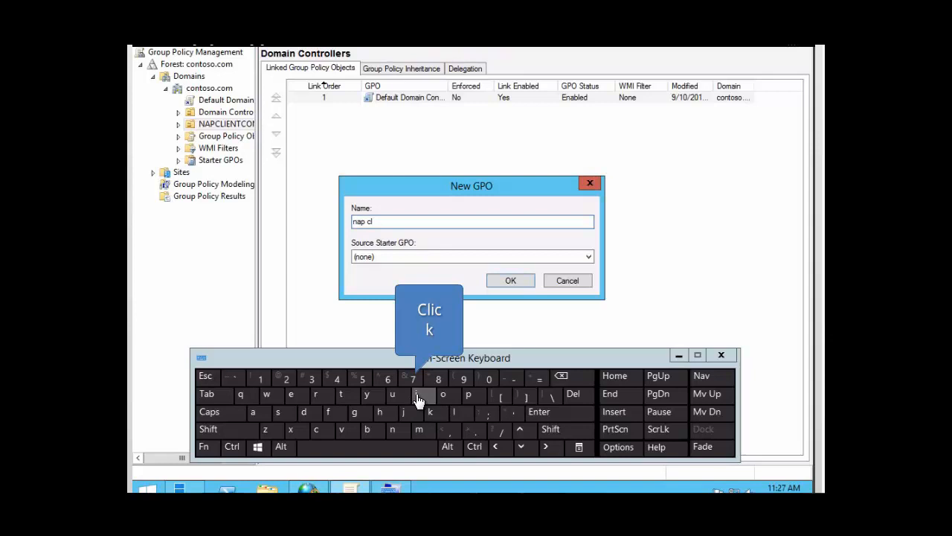
pyautogui.click(294, 396)
pyautogui.click(392, 430)
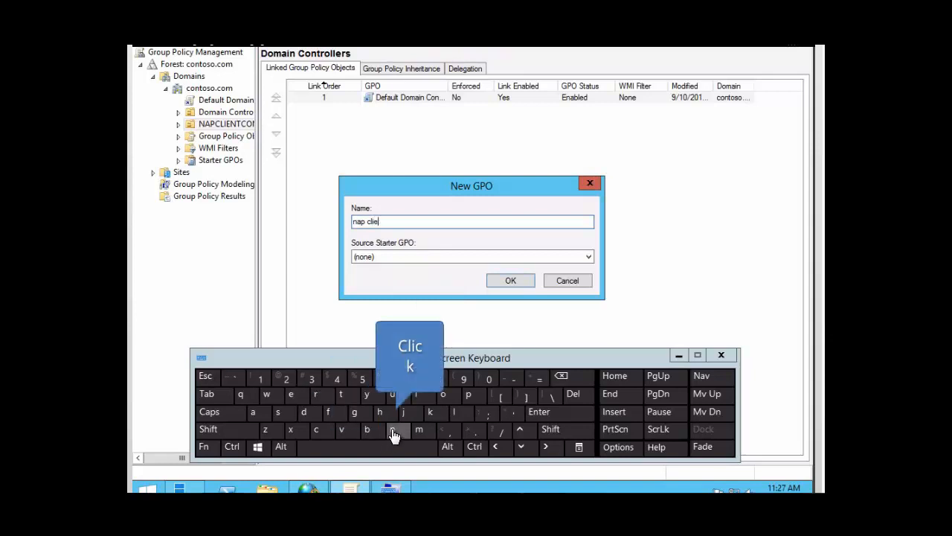
pyautogui.click(341, 396)
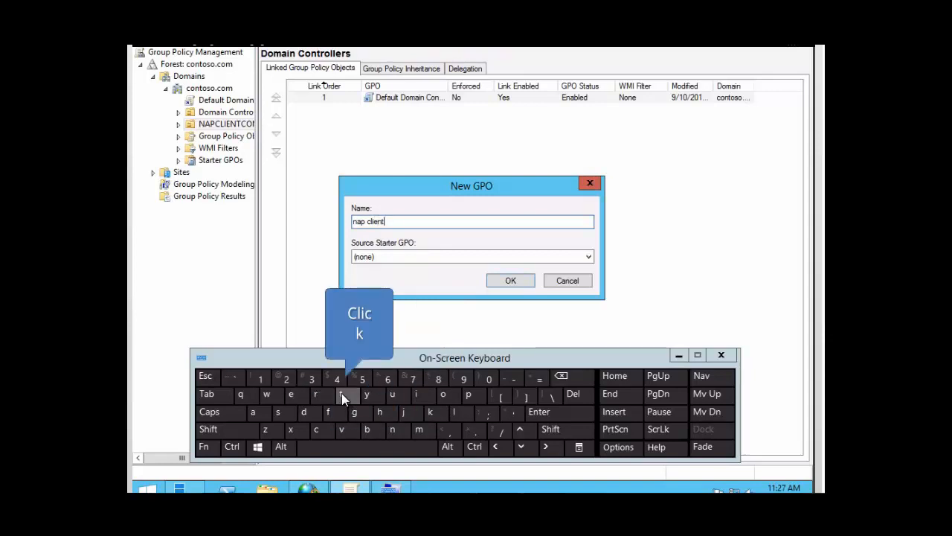
pyautogui.click(354, 448)
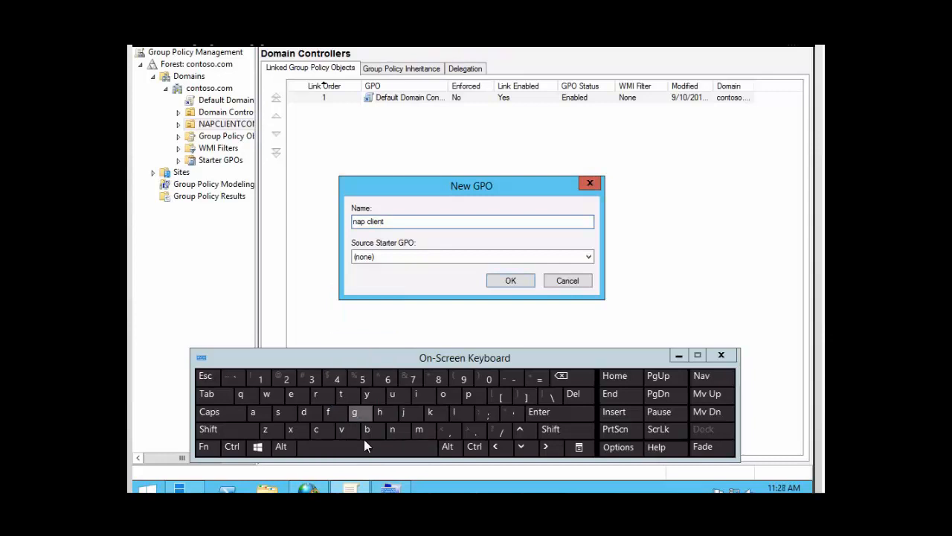
pyautogui.click(357, 419)
pyautogui.click(472, 398)
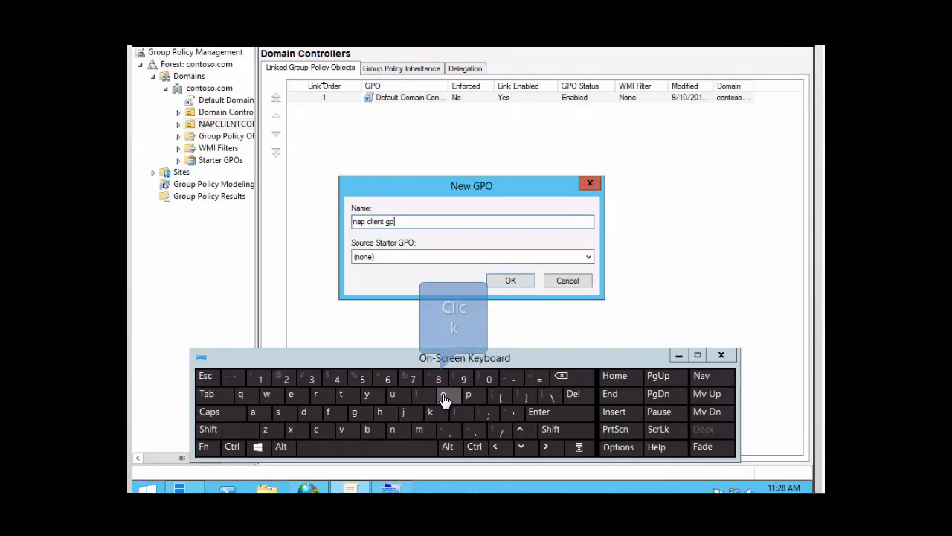
pyautogui.click(444, 399)
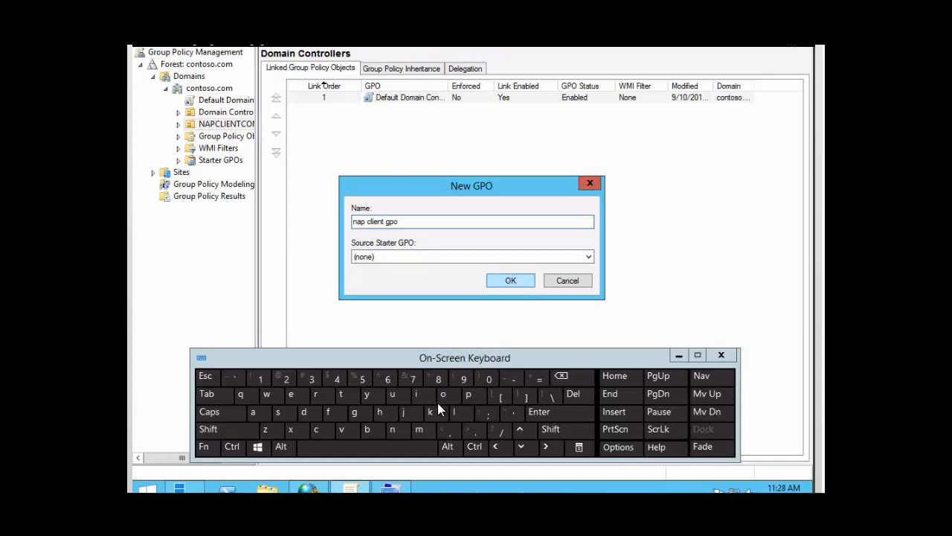
pyautogui.click(511, 281)
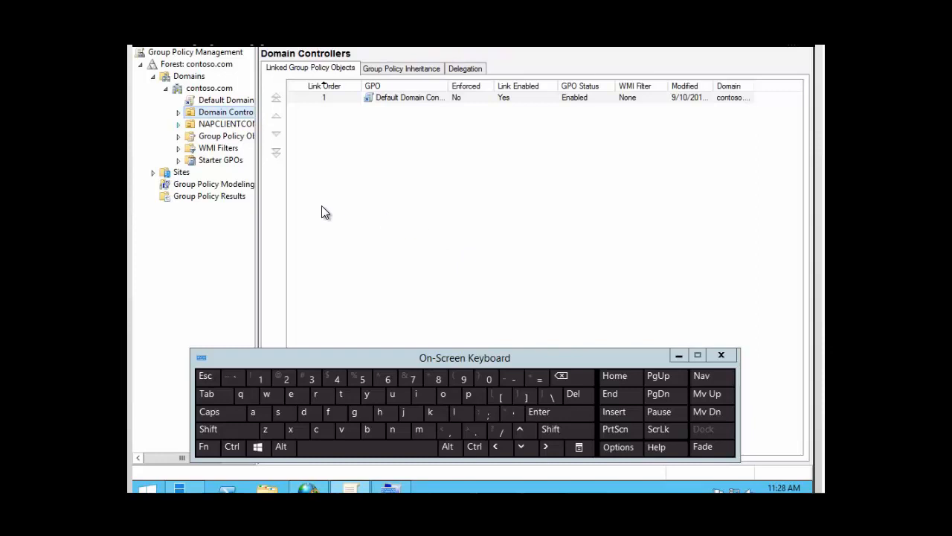
# - Expand the NAPCLIENTCOMPUTERS organizational unit and open its linked "nap client gpo" for editing
pyautogui.click(179, 125)
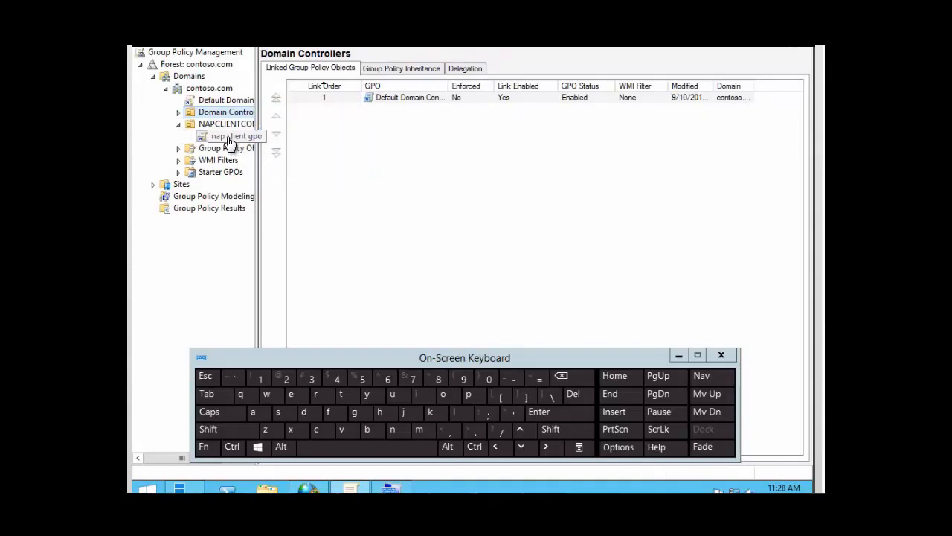
pyautogui.rightClick(229, 138)
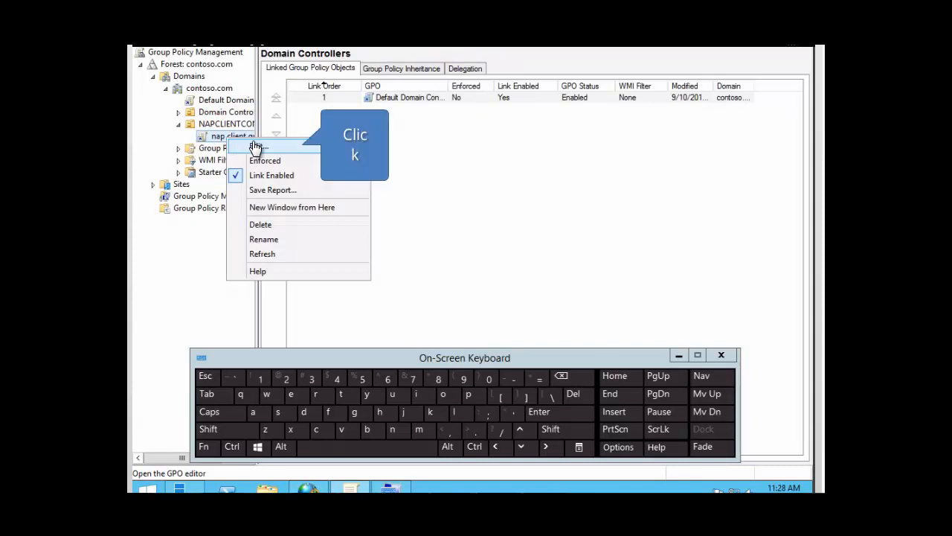
pyautogui.click(255, 146)
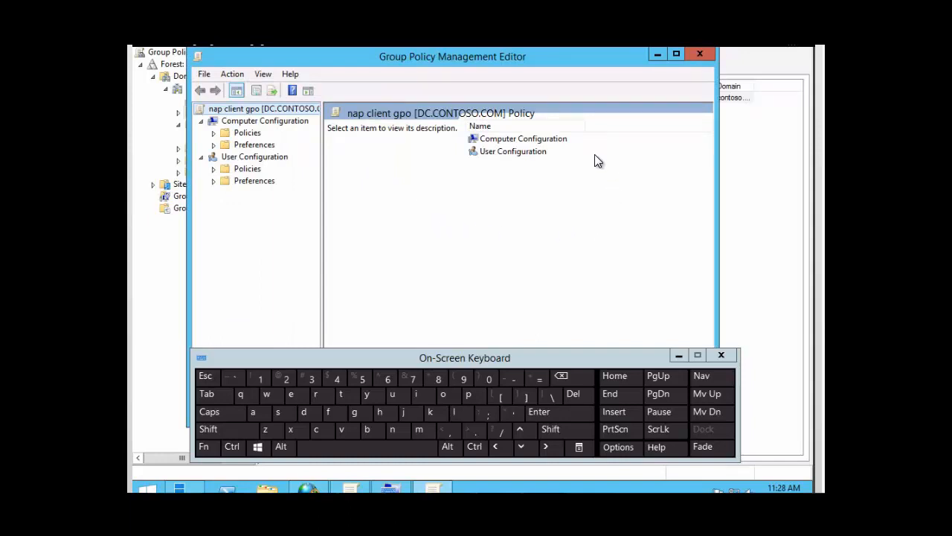
# - Open the NAP client's Enforcement Clients under Network Access Protection in the Security Settings of the computer policies' Windows Settings
pyautogui.doubleClick(503, 142)
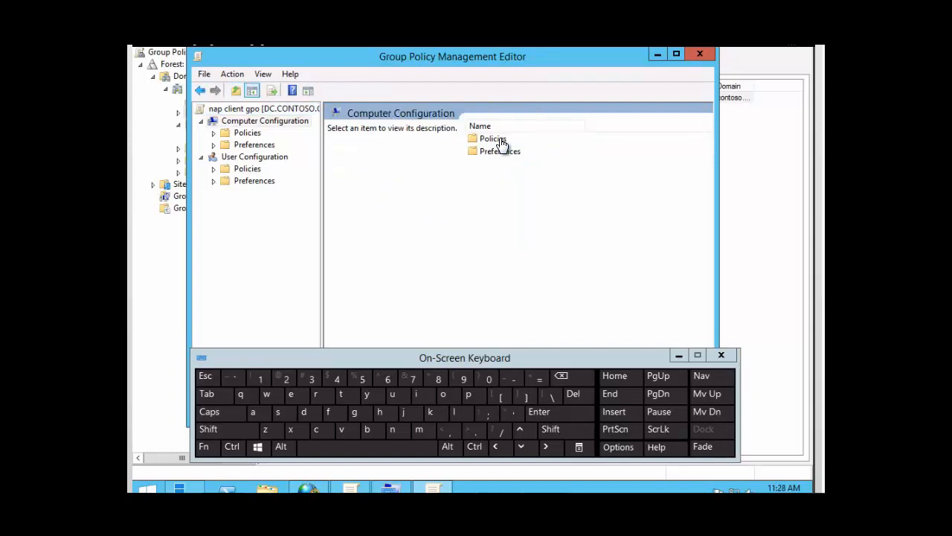
pyautogui.doubleClick(503, 141)
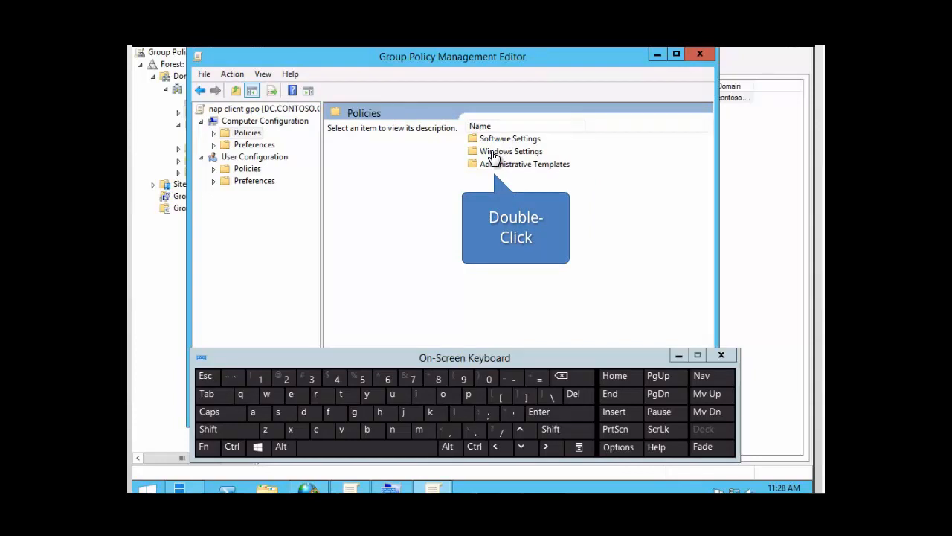
pyautogui.doubleClick(493, 153)
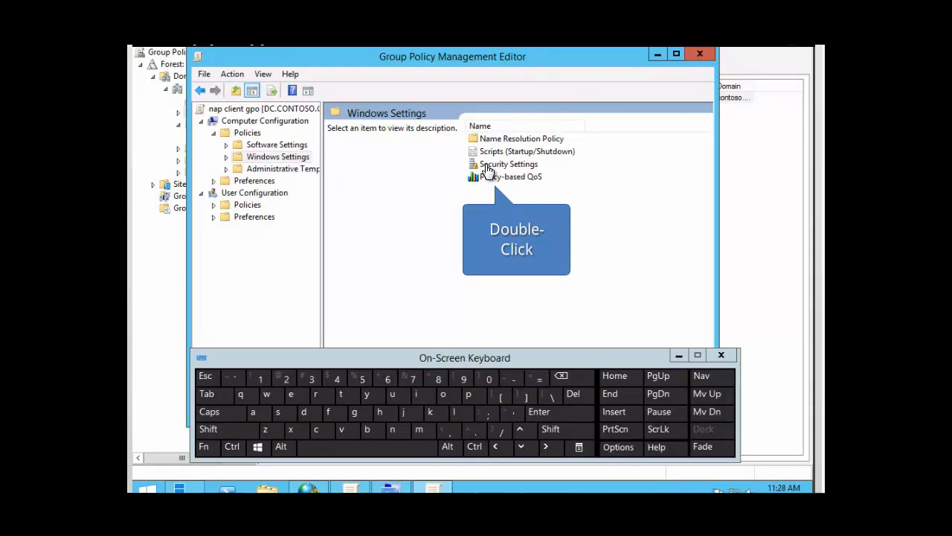
pyautogui.doubleClick(487, 165)
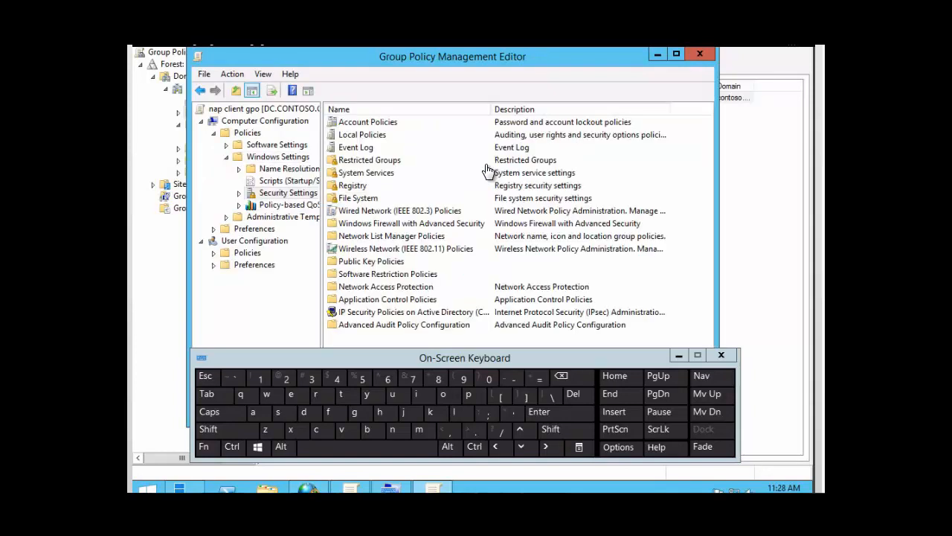
pyautogui.doubleClick(365, 288)
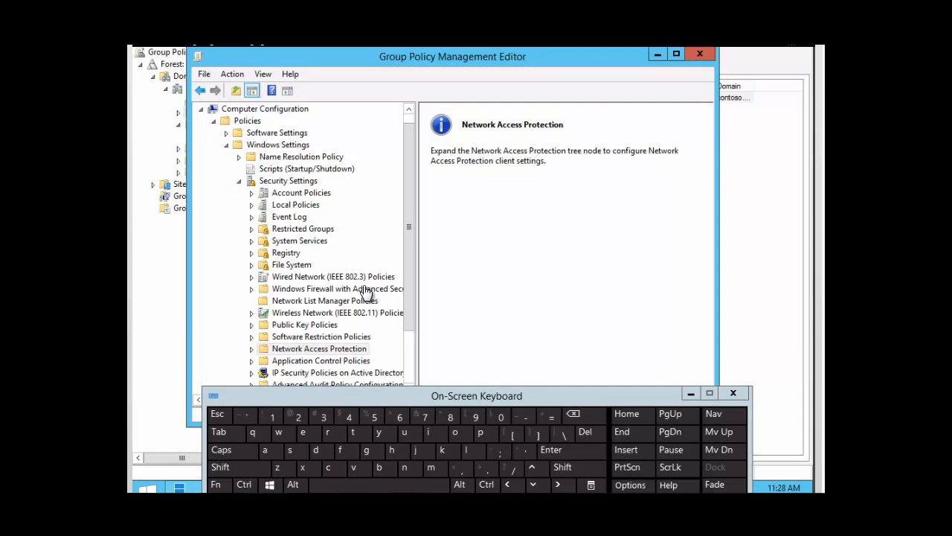
pyautogui.doubleClick(308, 350)
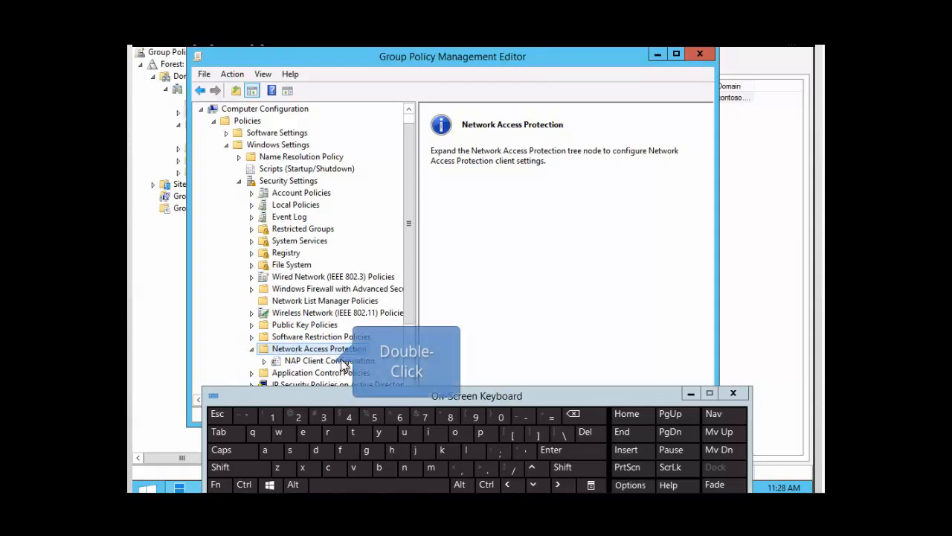
pyautogui.doubleClick(320, 361)
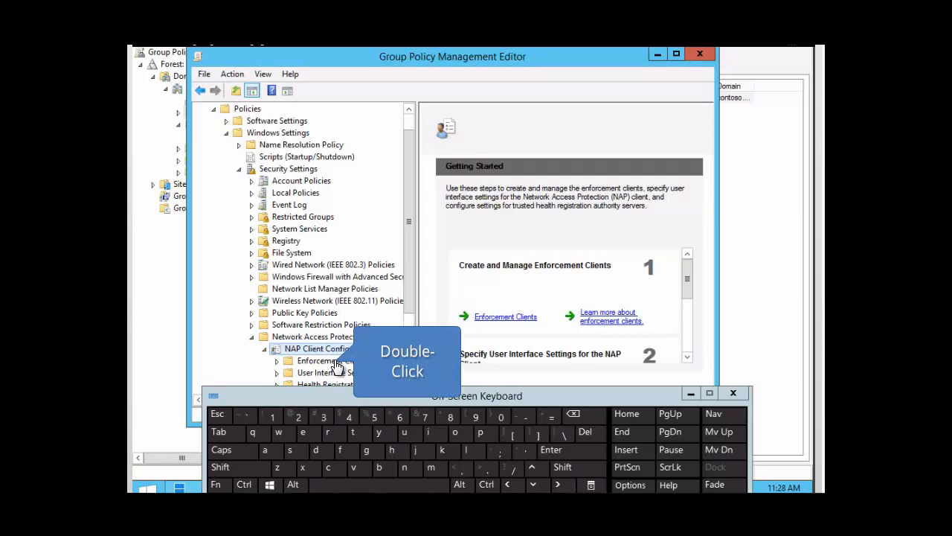
pyautogui.doubleClick(336, 363)
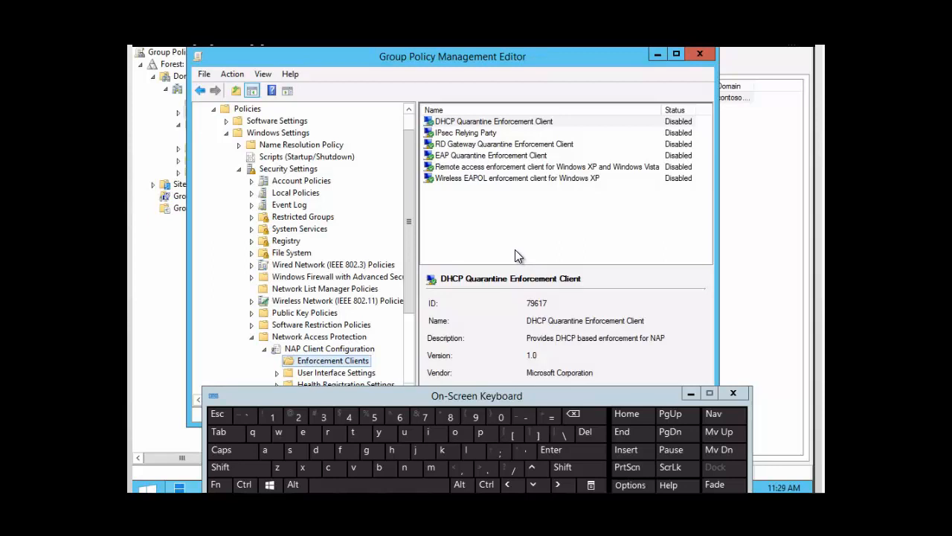
# - Enable the DHCP Quarantine Enforcement Client and close the policy editor
pyautogui.rightClick(476, 125)
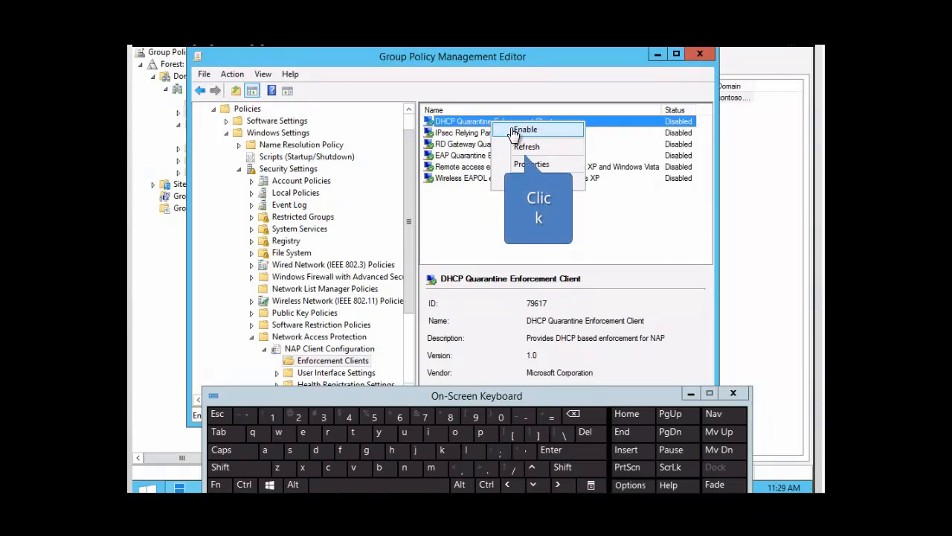
pyautogui.click(513, 131)
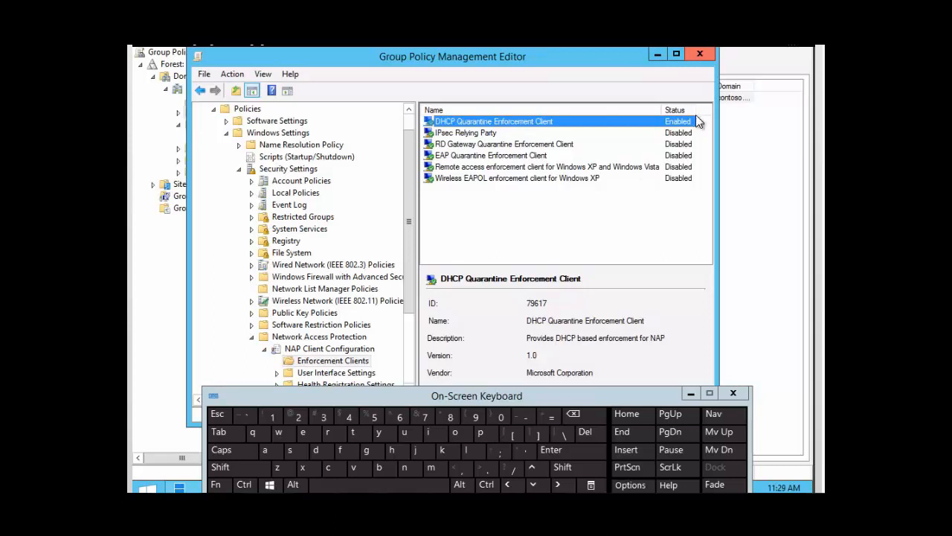
pyautogui.click(699, 56)
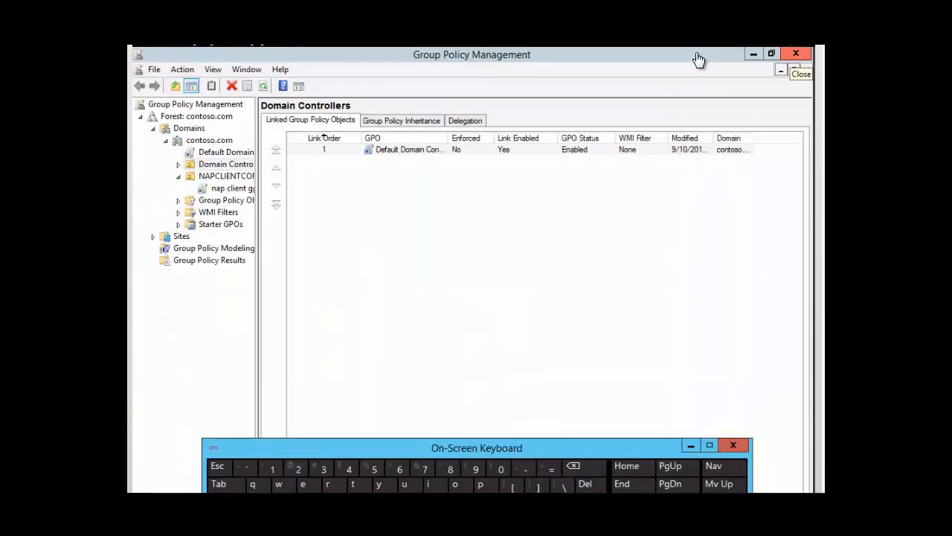